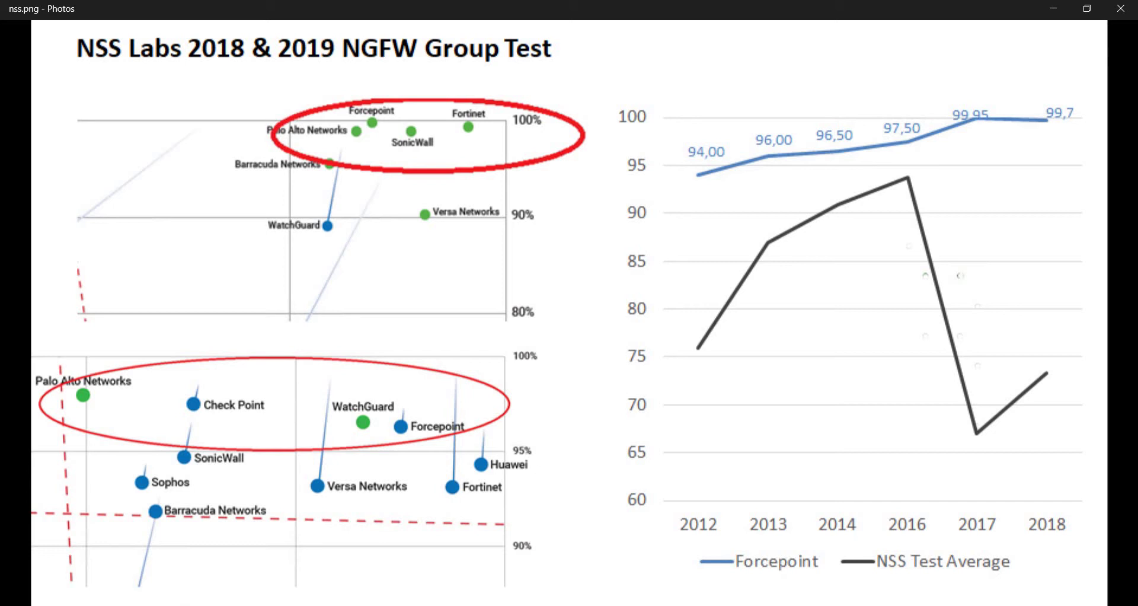
- Switch to the Forcepoint Security Management Center and expand the Algiers, Atlanta and Beijing firewalls to show their nodes
{"action": "key", "text": "alt+Tab"}
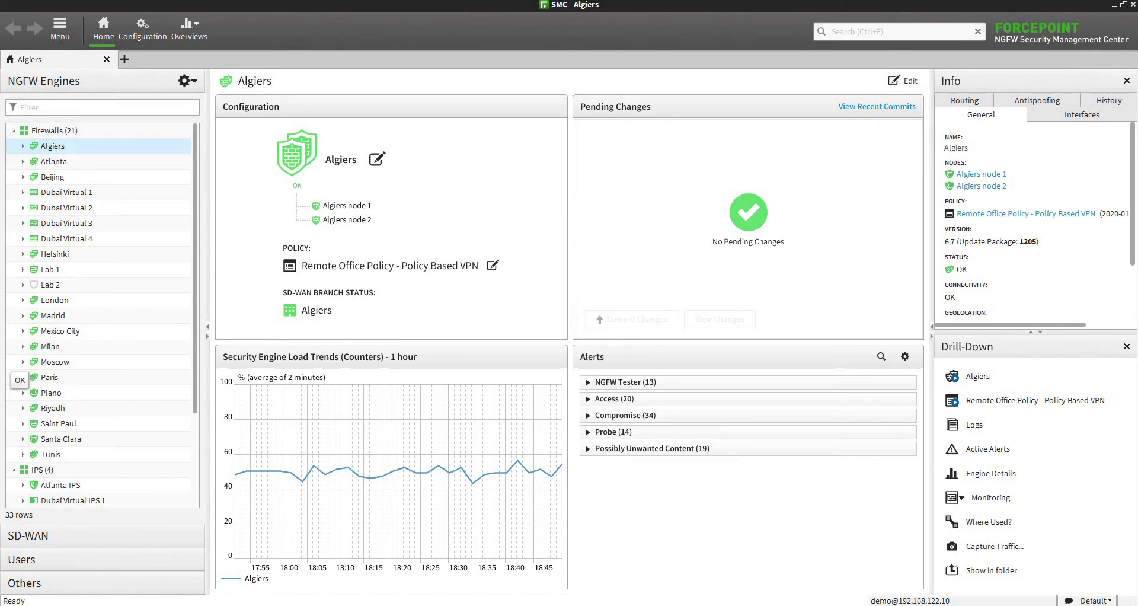
{"action": "left_click", "coordinate": [23, 146]}
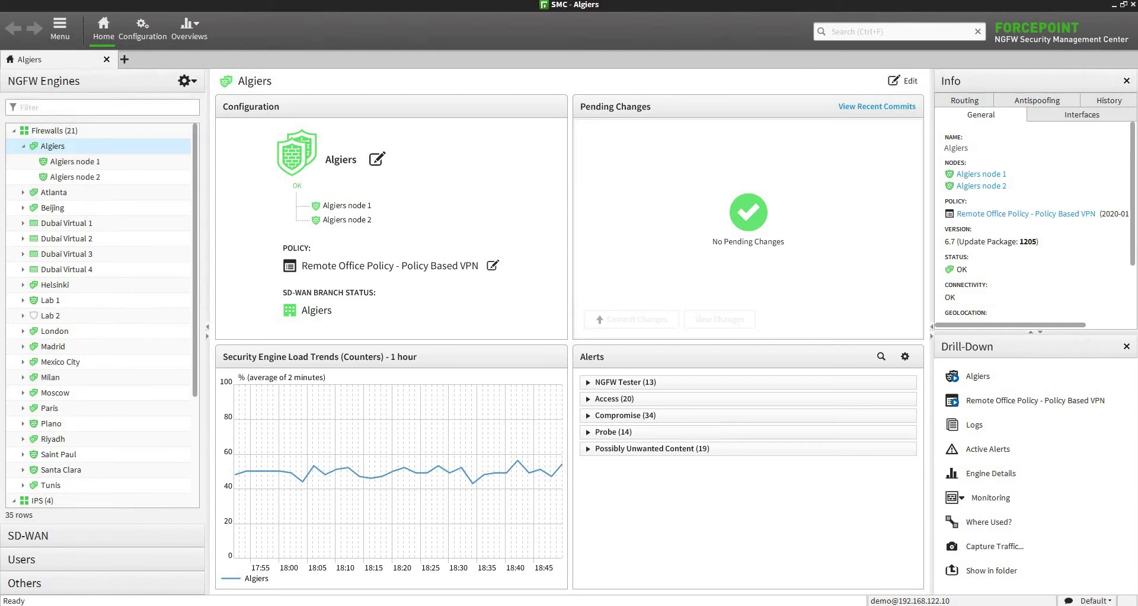
{"action": "left_click", "coordinate": [23, 192]}
{"action": "left_click", "coordinate": [23, 238]}
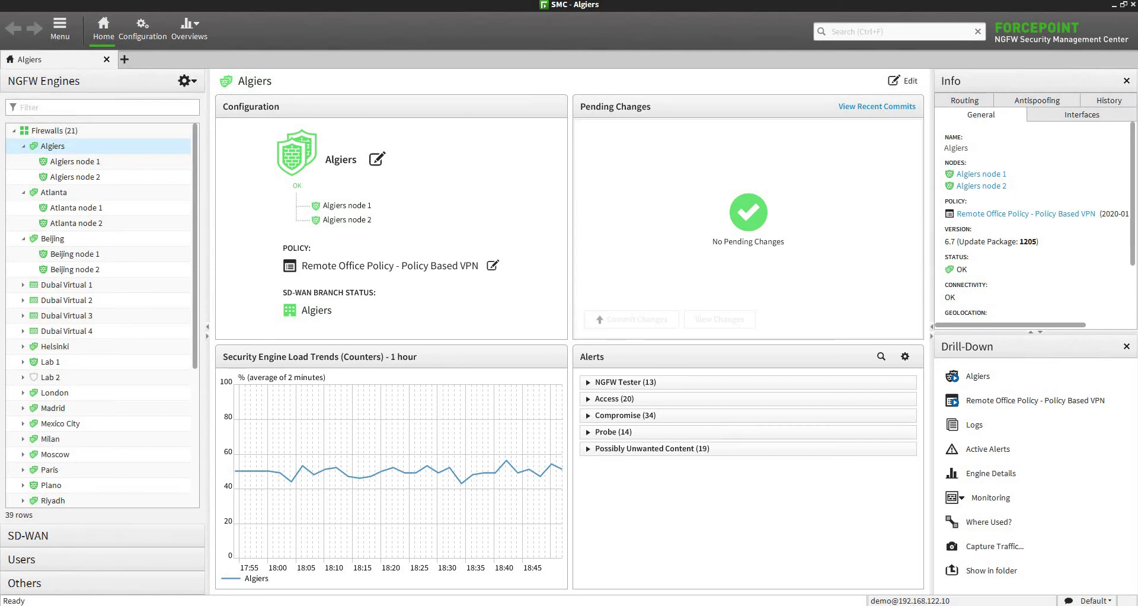
- View the Algiers firewall cluster's general properties in the editor, and close it without saving changes
{"action": "left_click", "coordinate": [377, 159]}
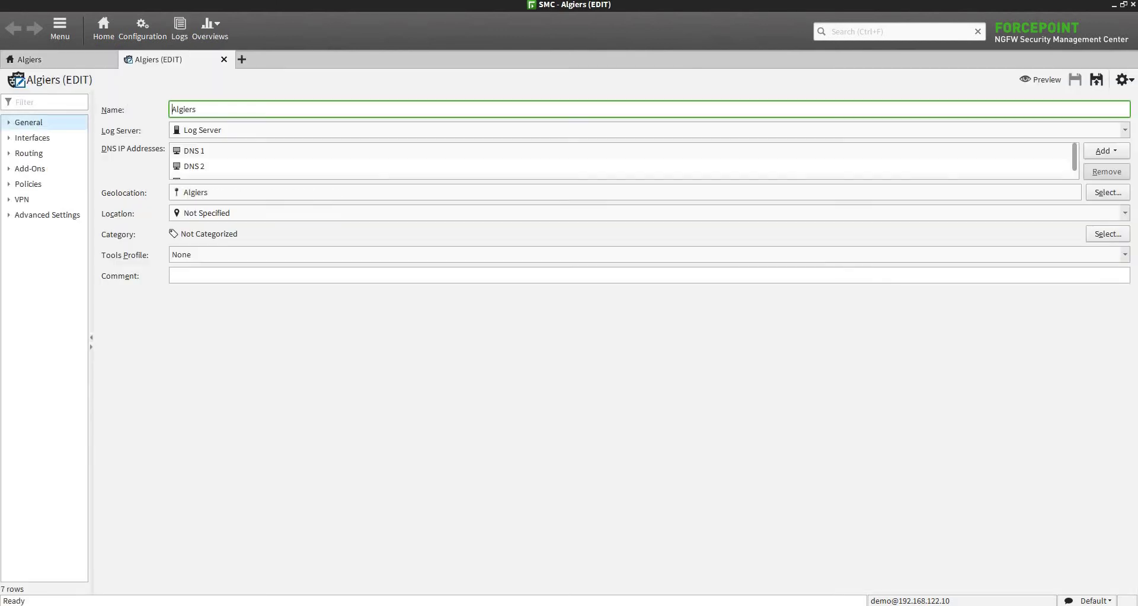
{"action": "left_click", "coordinate": [224, 59]}
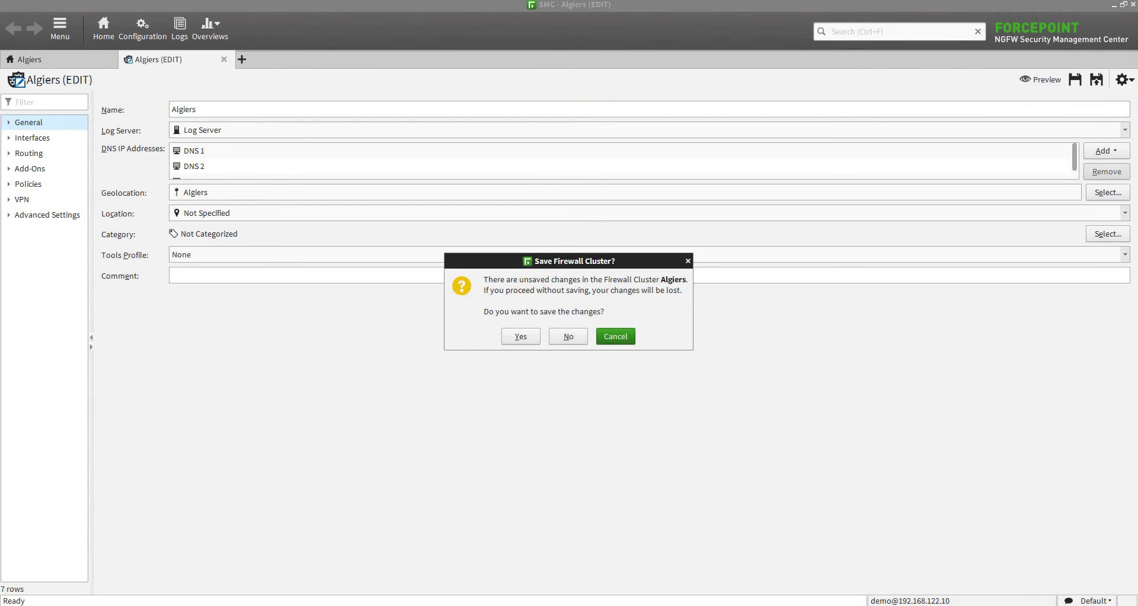
{"action": "left_click", "coordinate": [568, 336]}
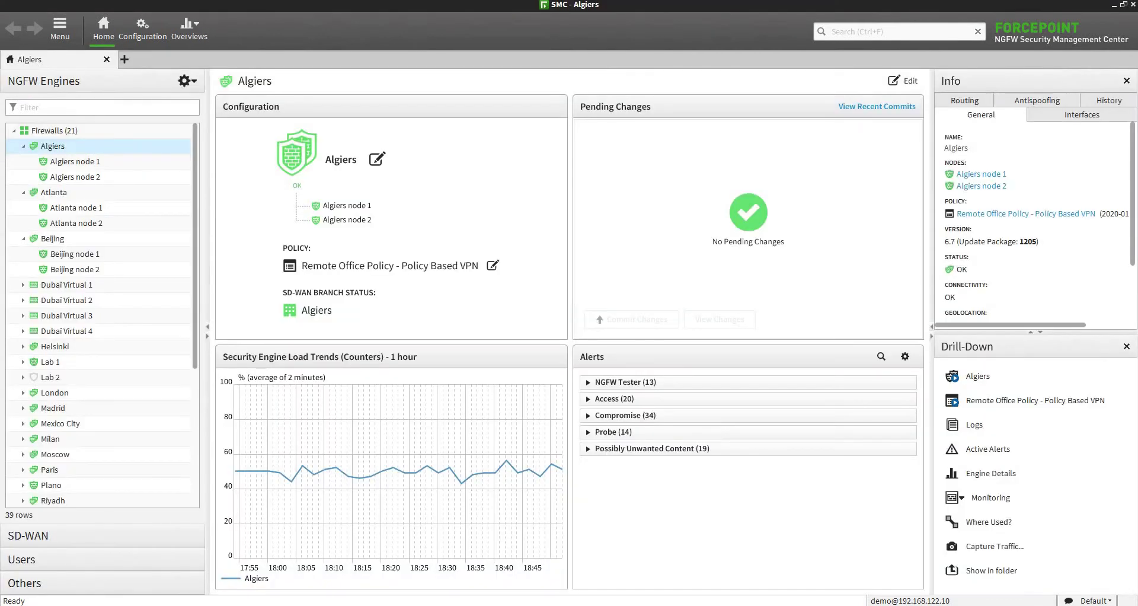
- Open the Helsinki firewall's HQ Policy for editing and expand all of its IPv4 access rule sections
{"action": "scroll", "coordinate": [19, 363], "scroll_direction": "down", "scroll_amount": 2}
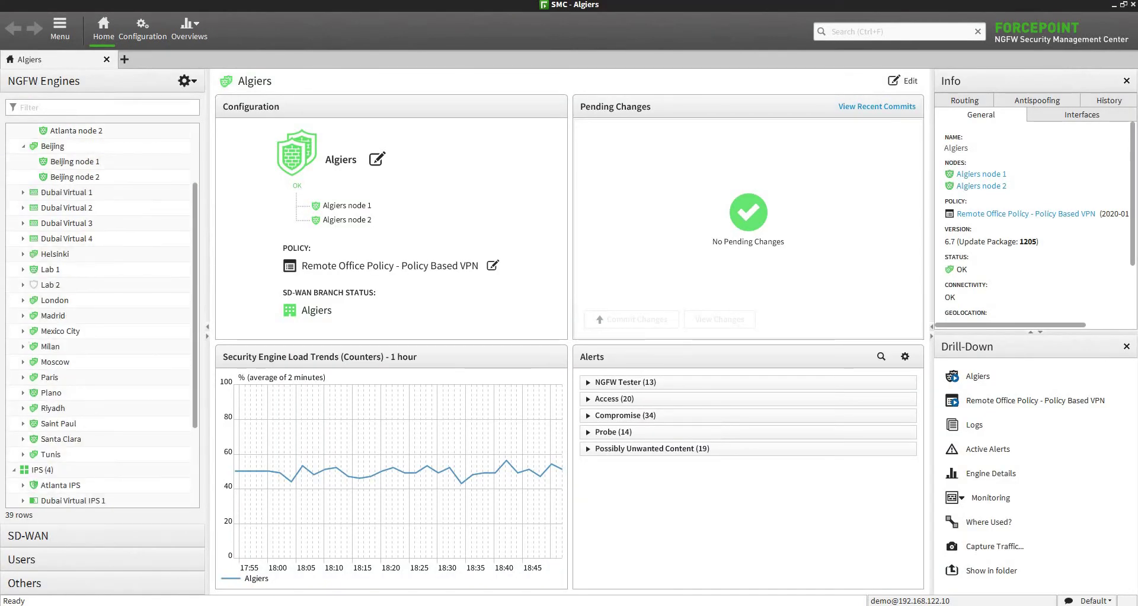
{"action": "left_click", "coordinate": [55, 254]}
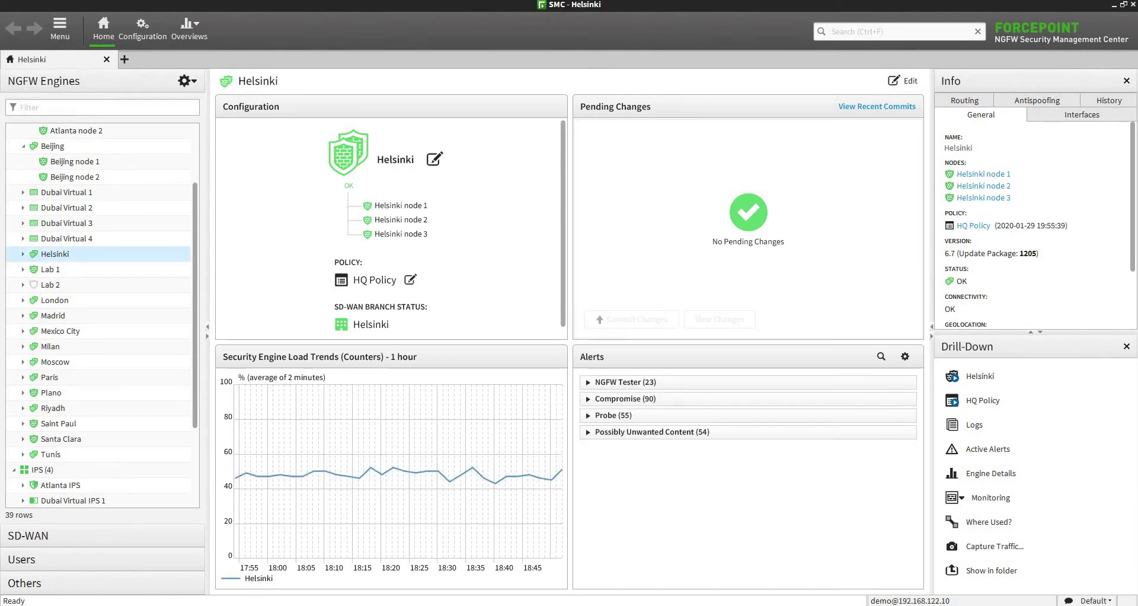
{"action": "left_click", "coordinate": [410, 279]}
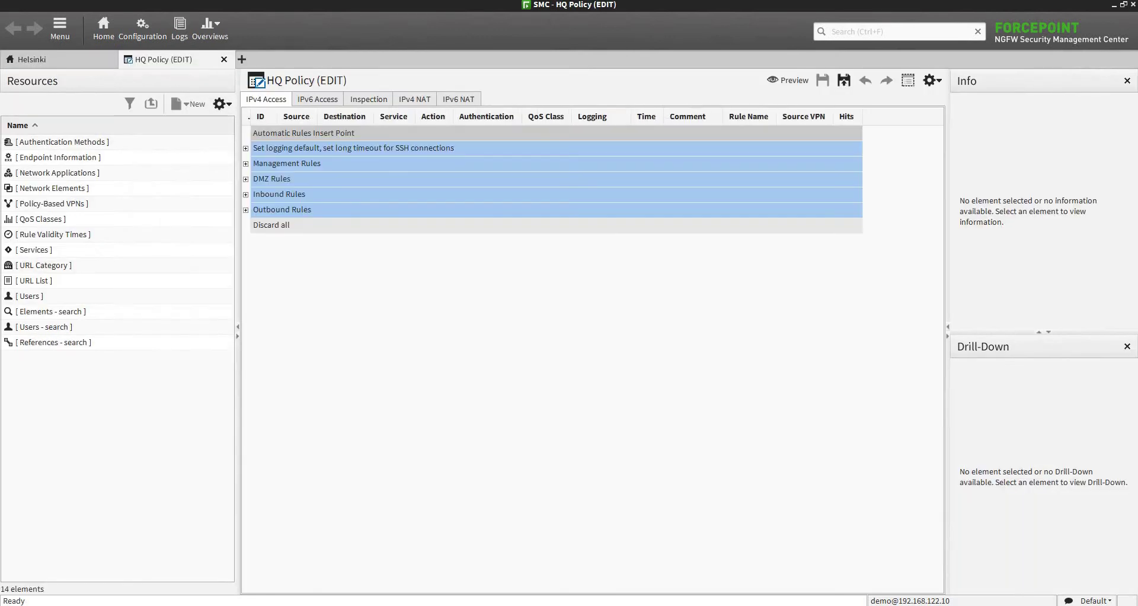
{"action": "left_click", "coordinate": [932, 81]}
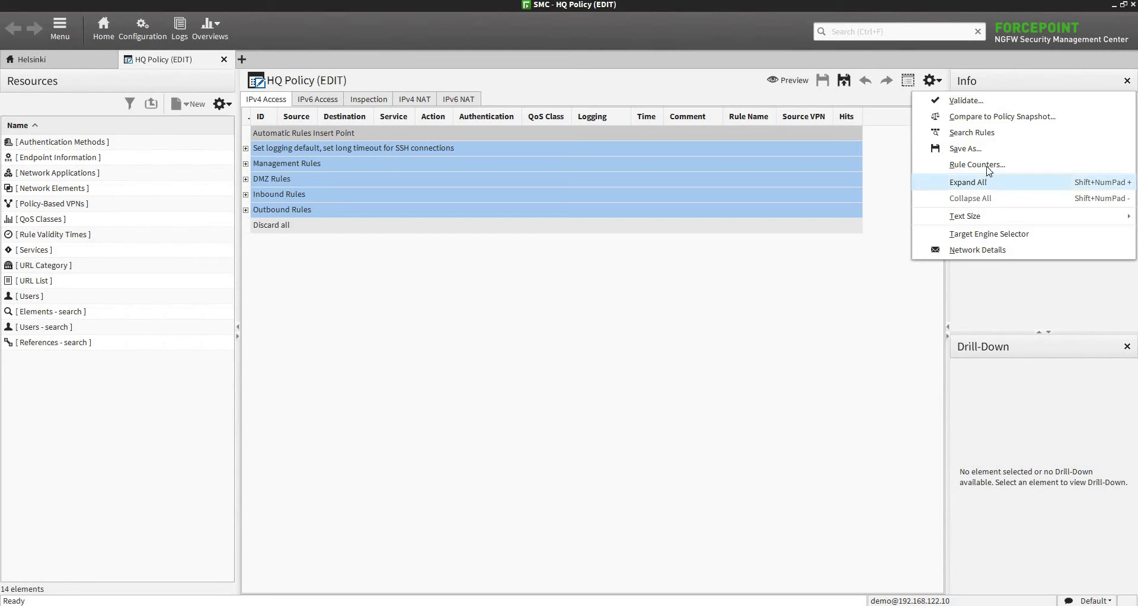
{"action": "left_click", "coordinate": [995, 185]}
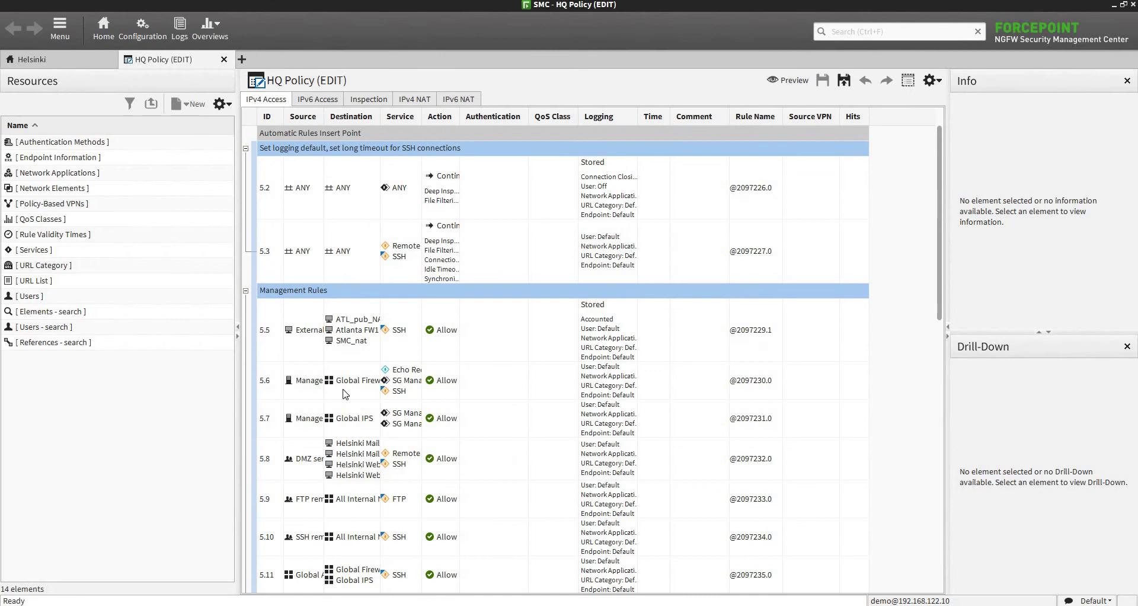
- Browse the network element types available for the source of rule 5.5, including the list of aliases
{"action": "left_click", "coordinate": [304, 350]}
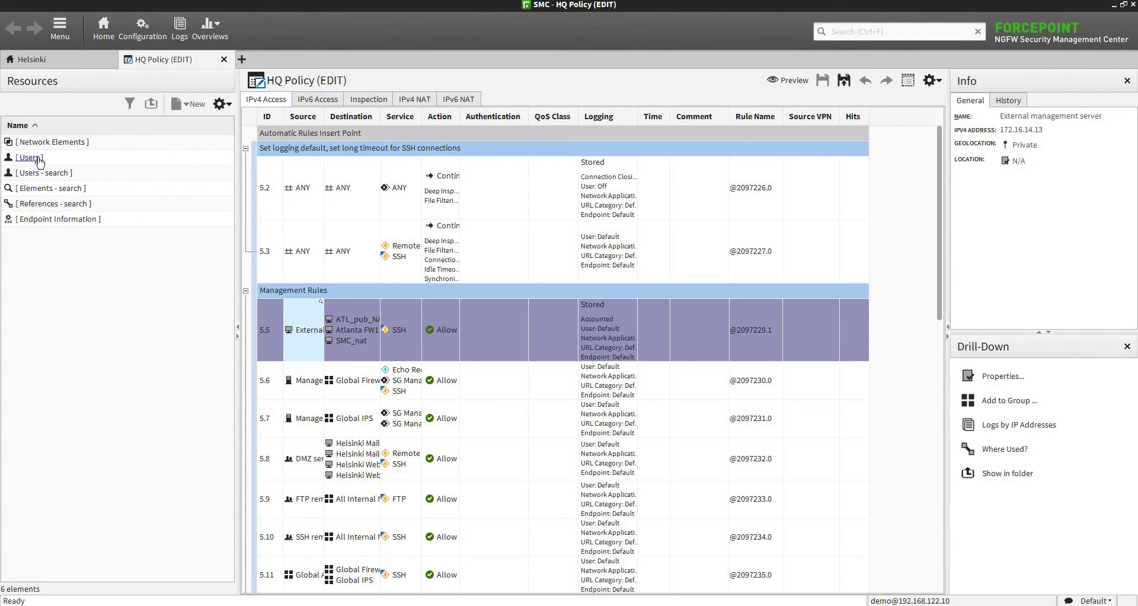
{"action": "left_click", "coordinate": [69, 147]}
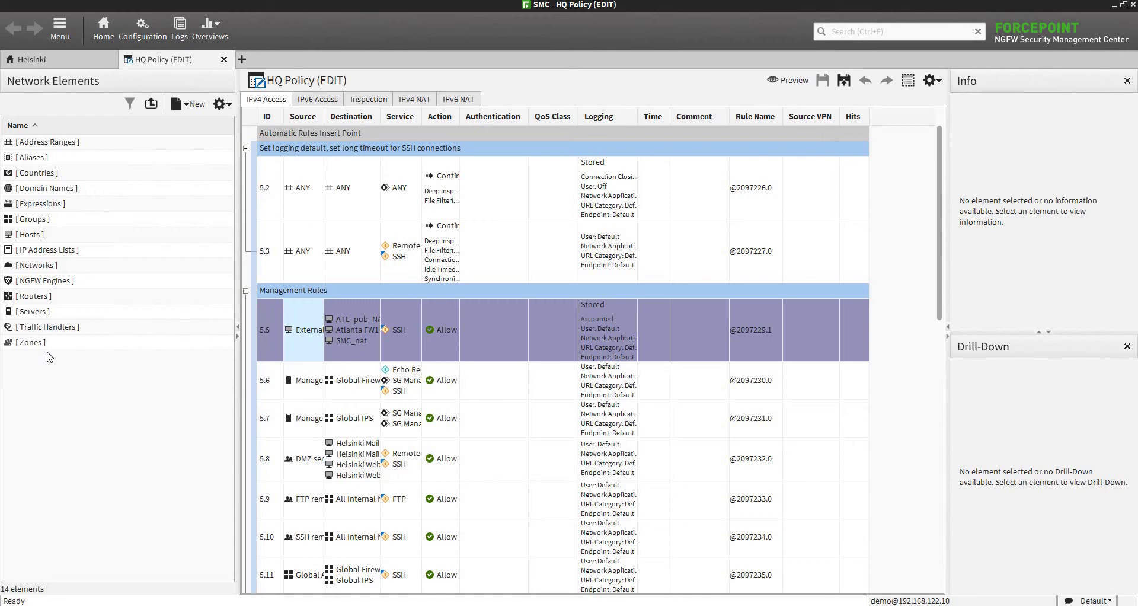
{"action": "left_click", "coordinate": [41, 157]}
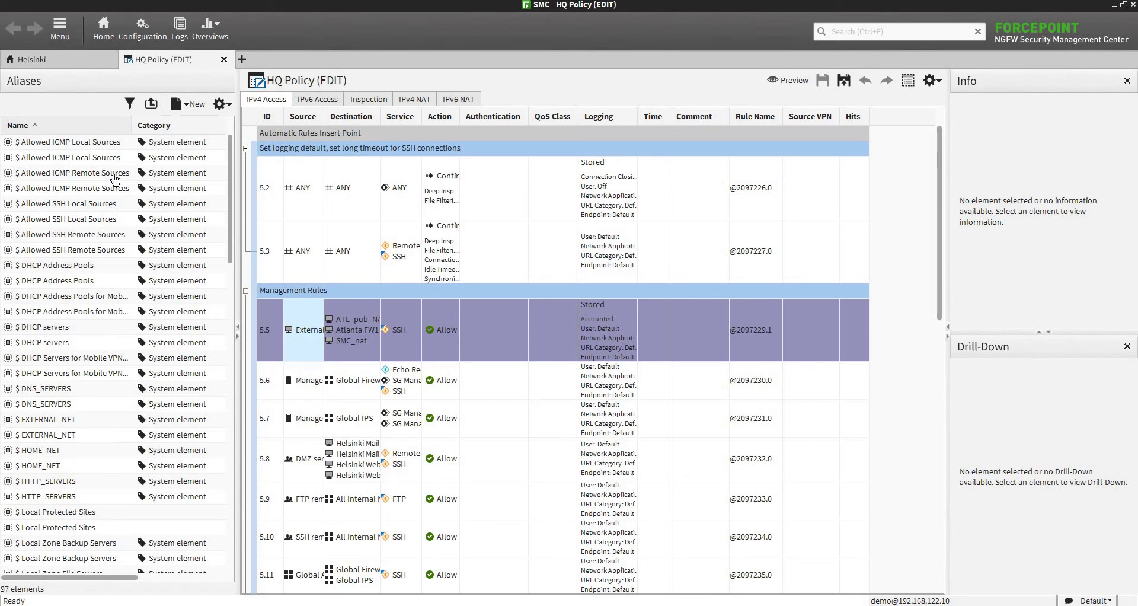
{"action": "left_click", "coordinate": [151, 104]}
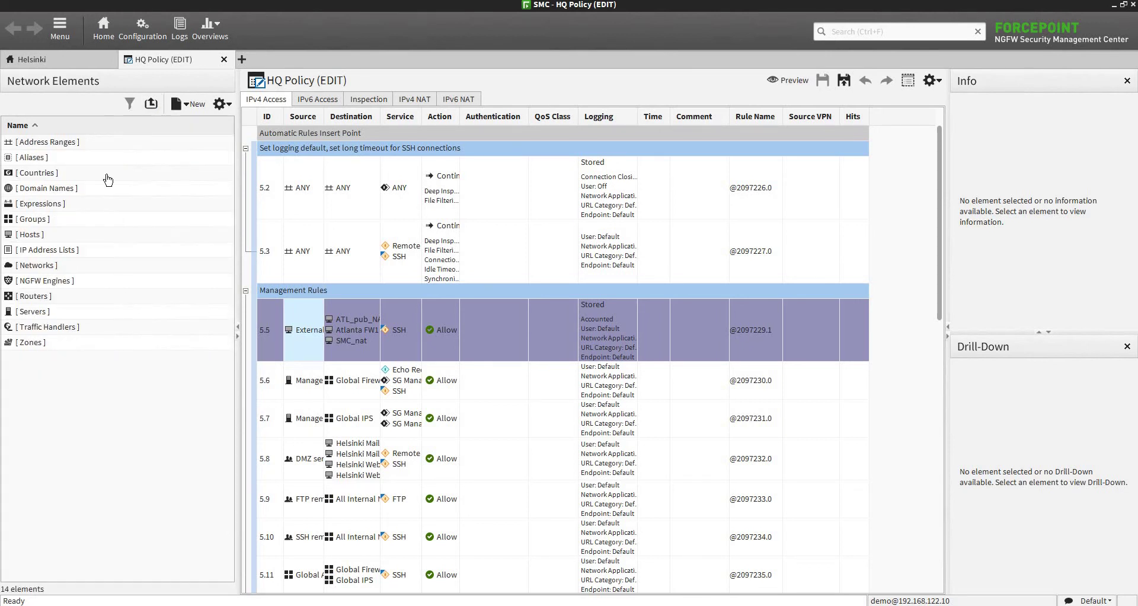
- View the properties form for a new network expression, cancel it, and close the HQ Policy editor
{"action": "left_click", "coordinate": [56, 204]}
{"action": "double_click", "coordinate": [56, 205]}
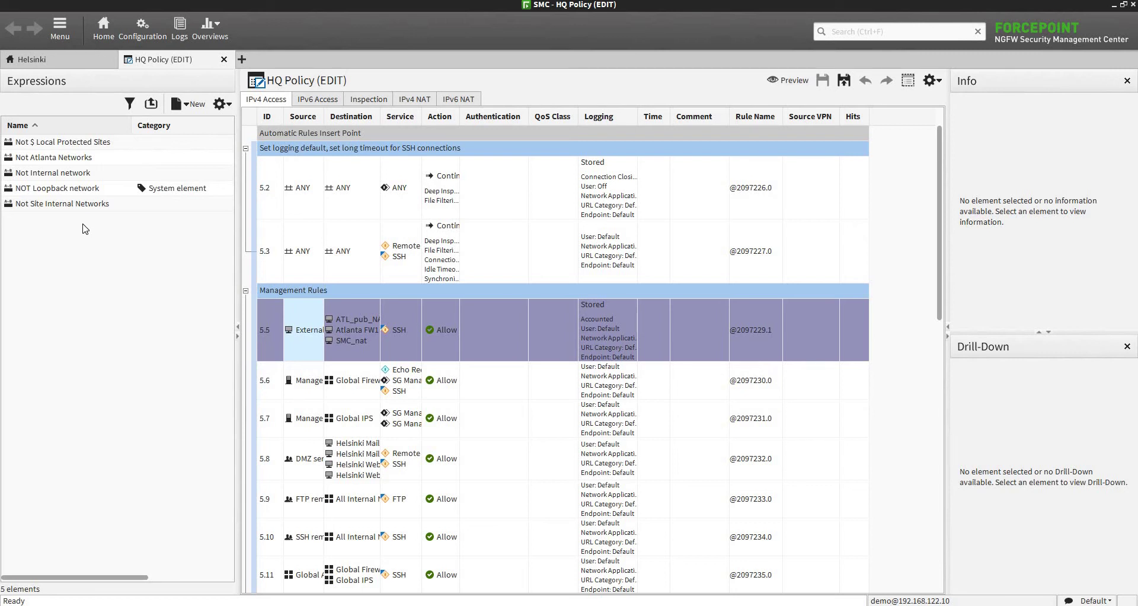
{"action": "left_click", "coordinate": [191, 106]}
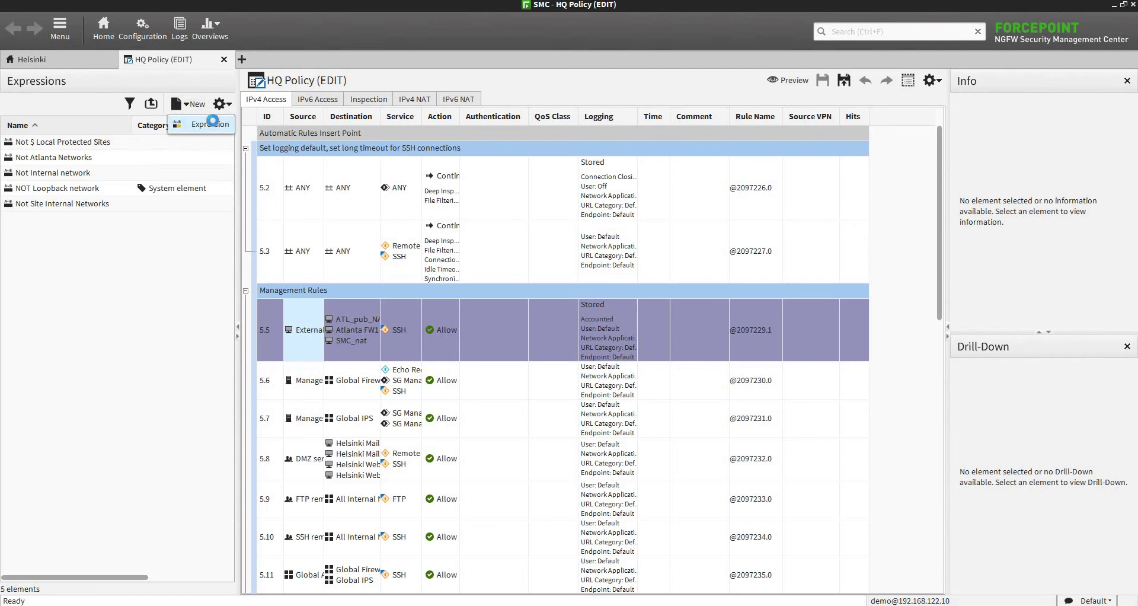
{"action": "left_click", "coordinate": [213, 126]}
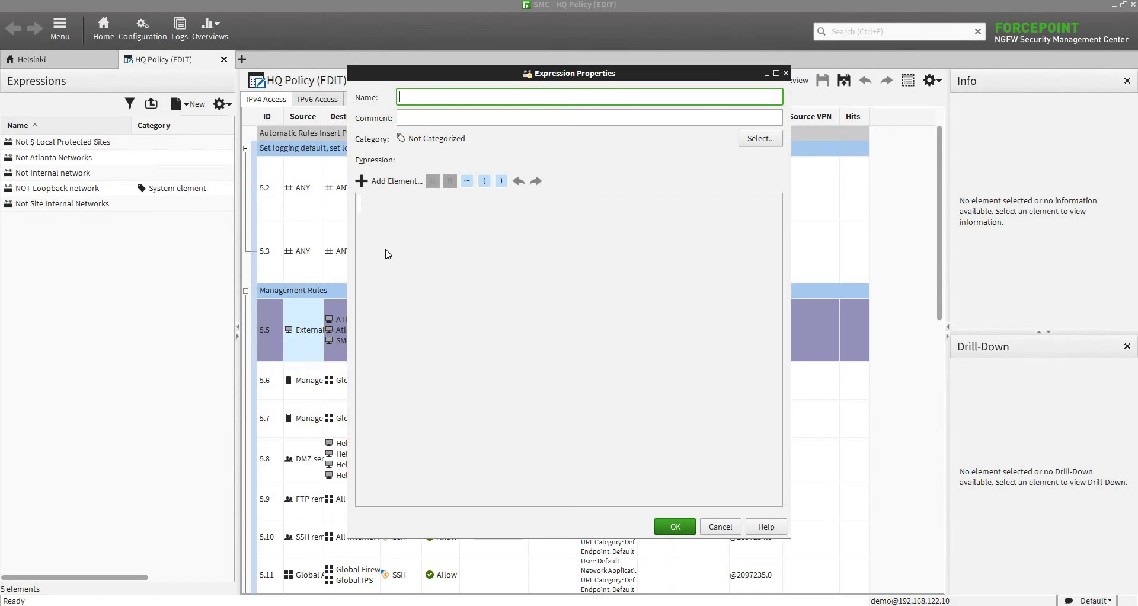
{"action": "left_click", "coordinate": [720, 526]}
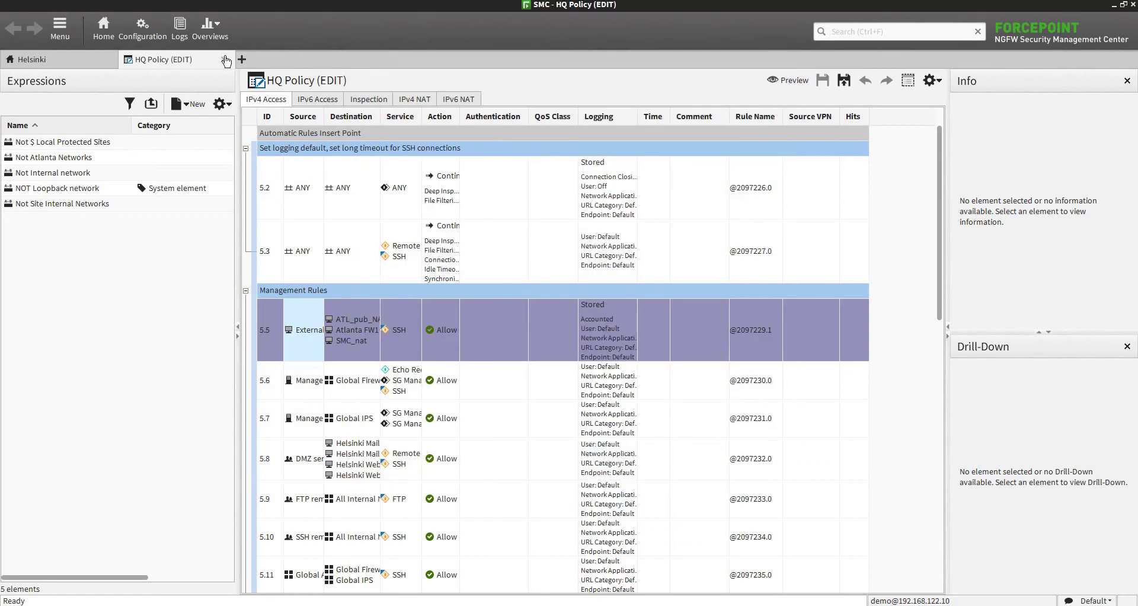
{"action": "left_click", "coordinate": [225, 59]}
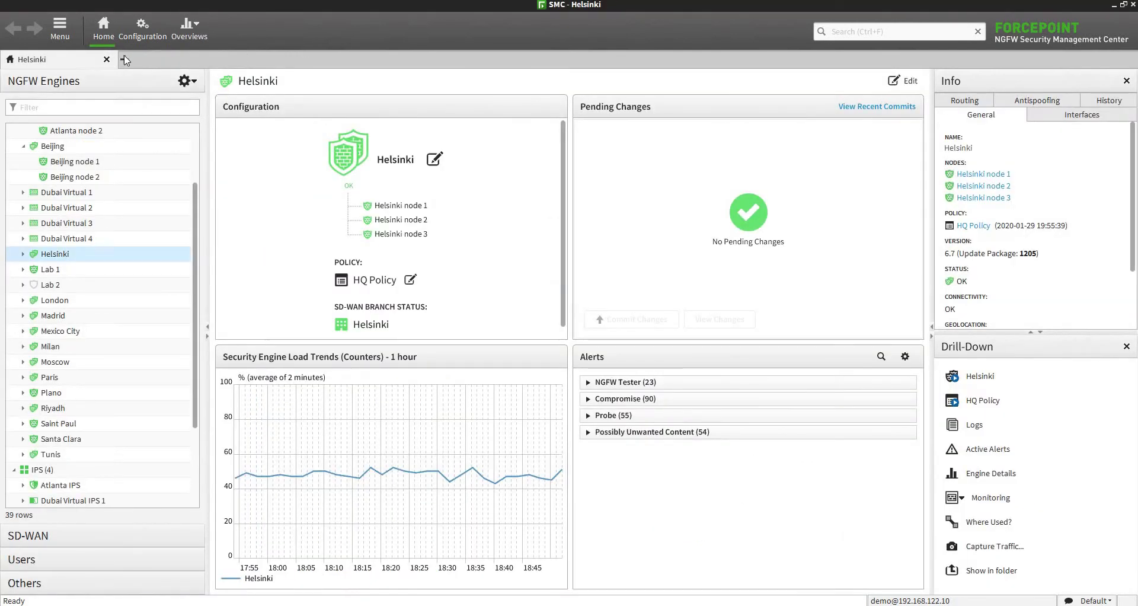
- Open the logs in a new tab, start the live log feed, and jump to the latest stored entries
{"action": "left_click", "coordinate": [124, 59]}
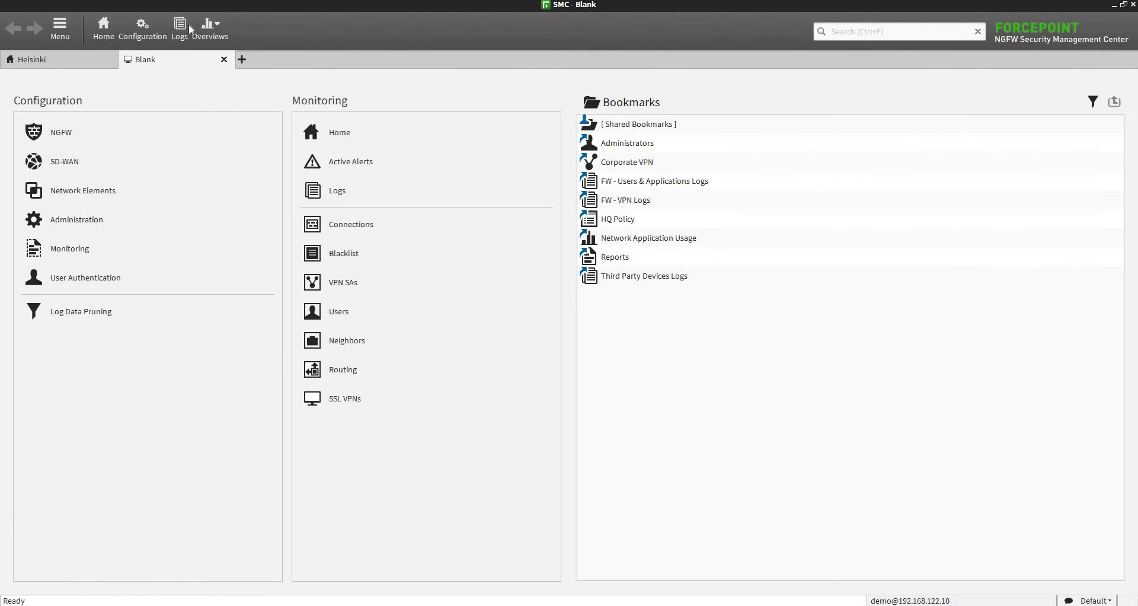
{"action": "left_click", "coordinate": [177, 26]}
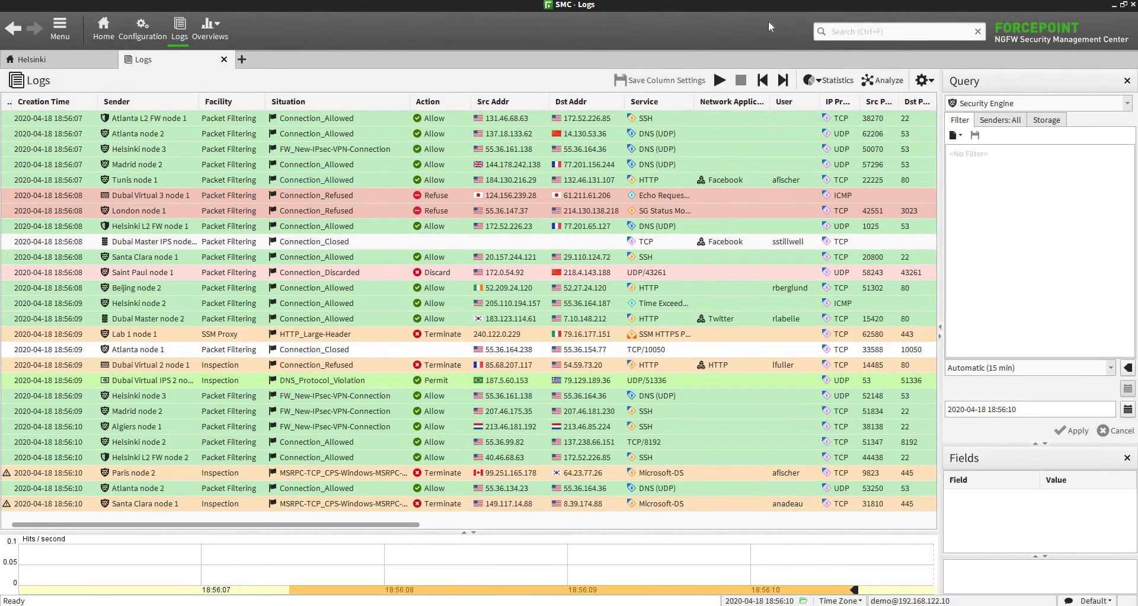
{"action": "left_click", "coordinate": [718, 81]}
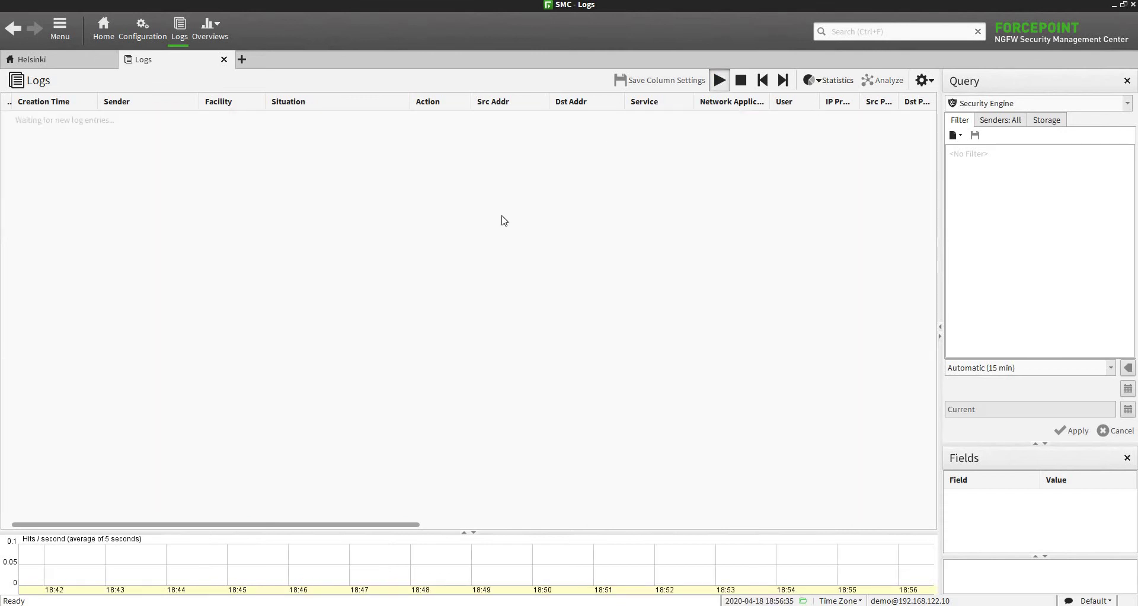
{"action": "left_click", "coordinate": [783, 81]}
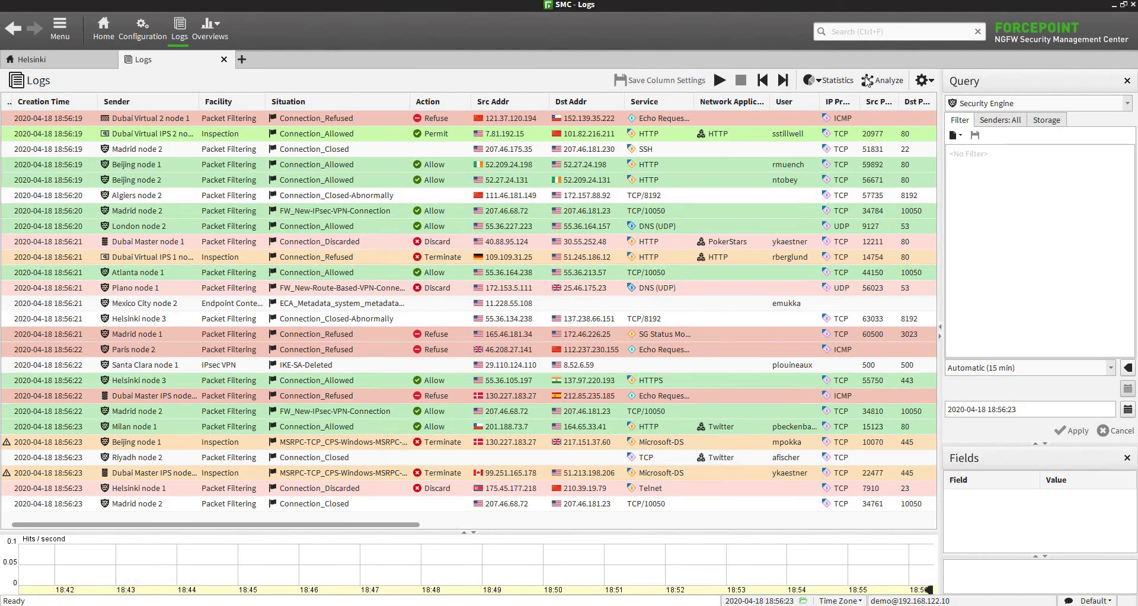
- Analyze the log records with the Attack Analysis visualization and examine its clusters of hosts and situations up close
{"action": "left_click", "coordinate": [883, 81]}
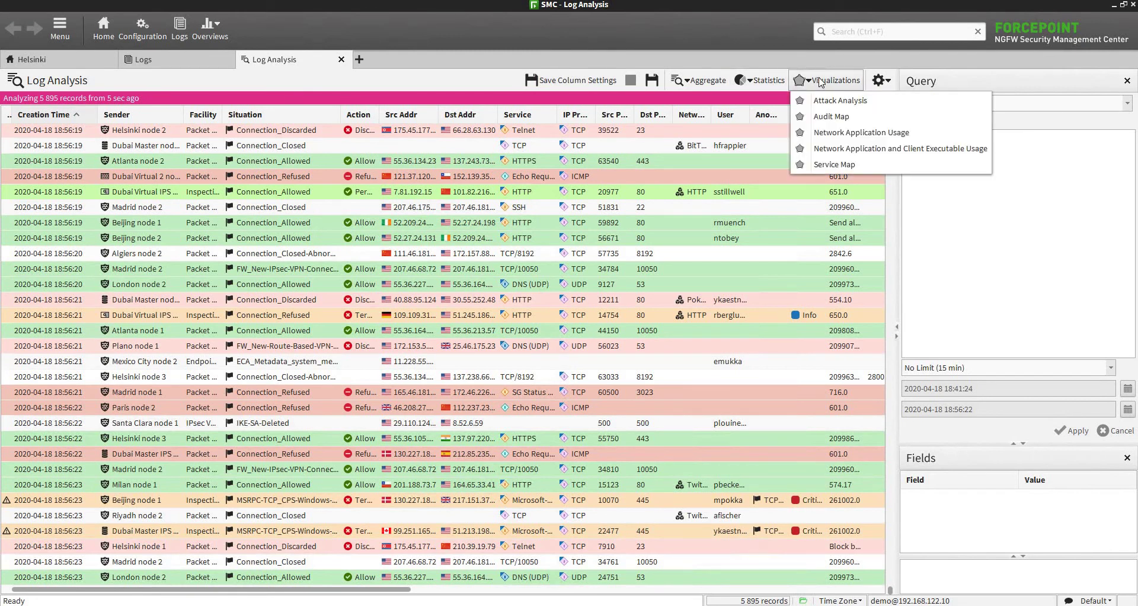
{"action": "left_click", "coordinate": [849, 98]}
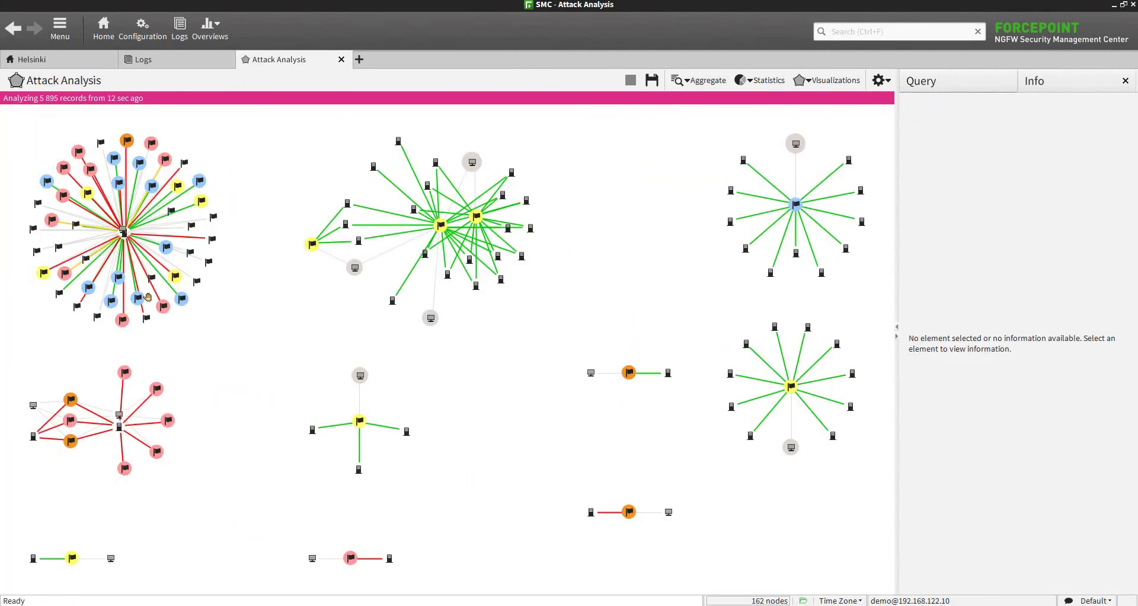
{"action": "scroll", "coordinate": [221, 302], "scroll_direction": "up", "scroll_amount": 3}
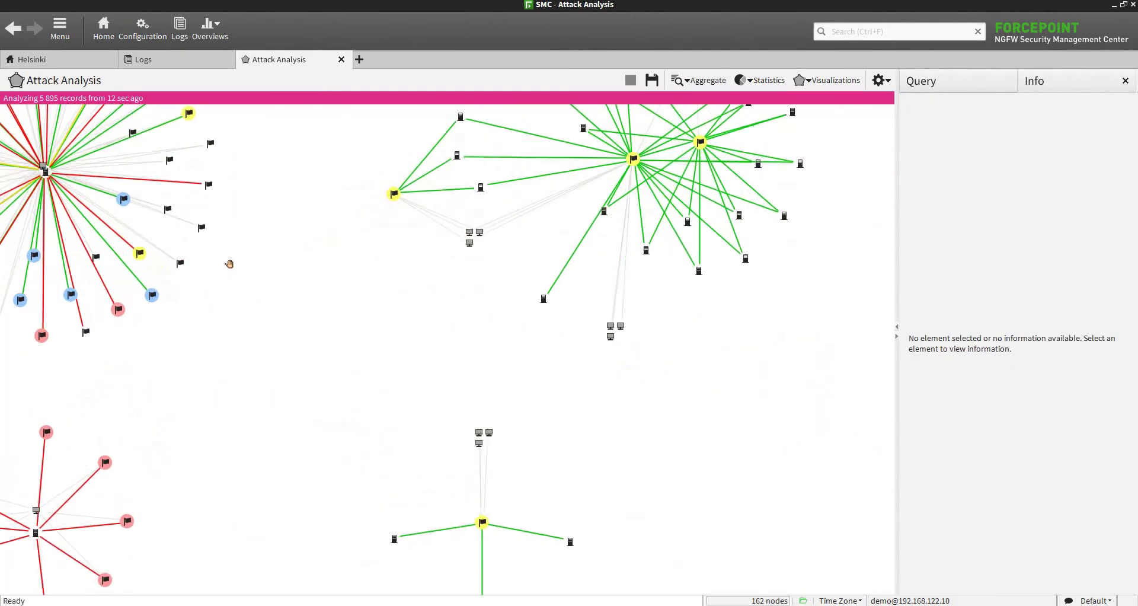
{"action": "scroll", "coordinate": [318, 299], "scroll_direction": "up", "scroll_amount": 2}
{"action": "scroll", "coordinate": [419, 338], "scroll_direction": "down", "scroll_amount": 2}
{"action": "scroll", "coordinate": [368, 287], "scroll_direction": "up", "scroll_amount": 2}
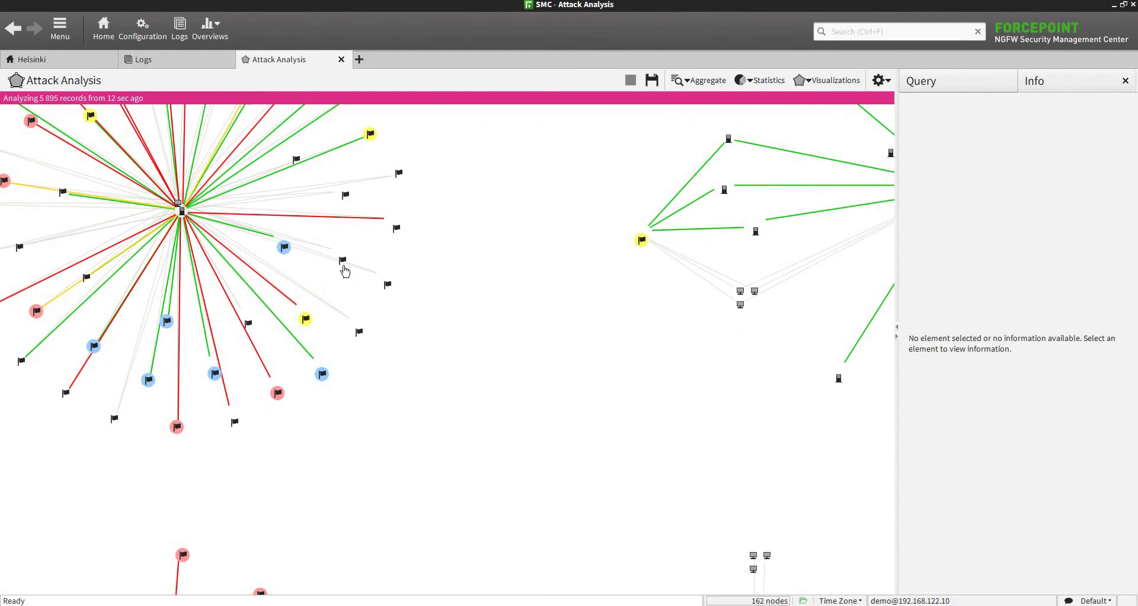
{"action": "scroll", "coordinate": [345, 271], "scroll_direction": "up", "scroll_amount": 2}
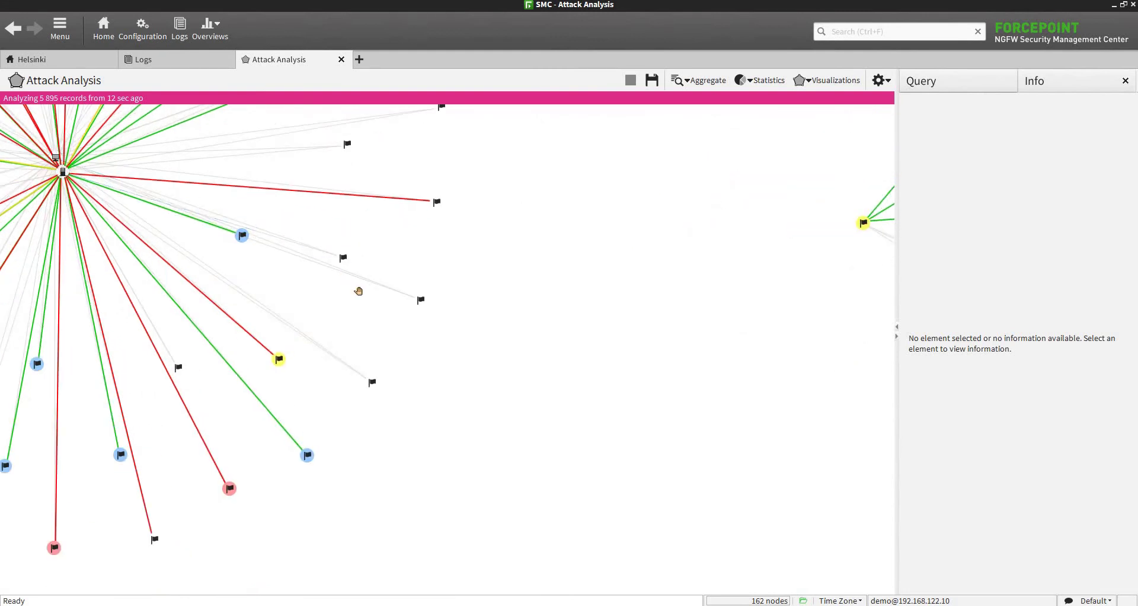
{"action": "scroll", "coordinate": [422, 275], "scroll_direction": "down", "scroll_amount": 3}
{"action": "scroll", "coordinate": [472, 301], "scroll_direction": "down", "scroll_amount": 1}
{"action": "scroll", "coordinate": [473, 301], "scroll_direction": "down", "scroll_amount": 2}
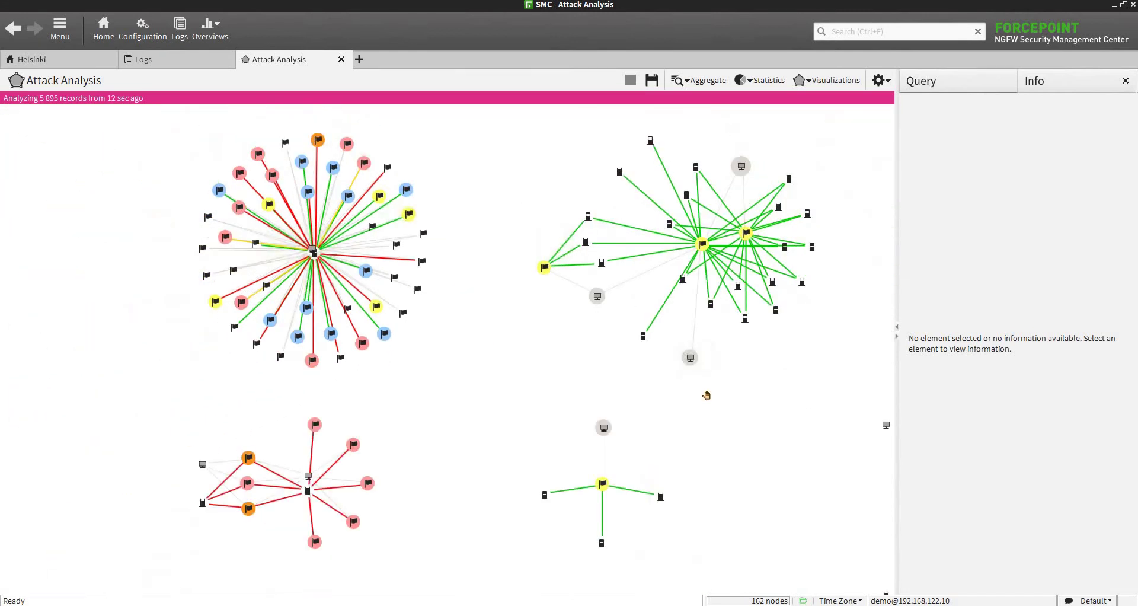
{"action": "scroll", "coordinate": [663, 252], "scroll_direction": "up", "scroll_amount": 2}
{"action": "scroll", "coordinate": [601, 233], "scroll_direction": "up", "scroll_amount": 3}
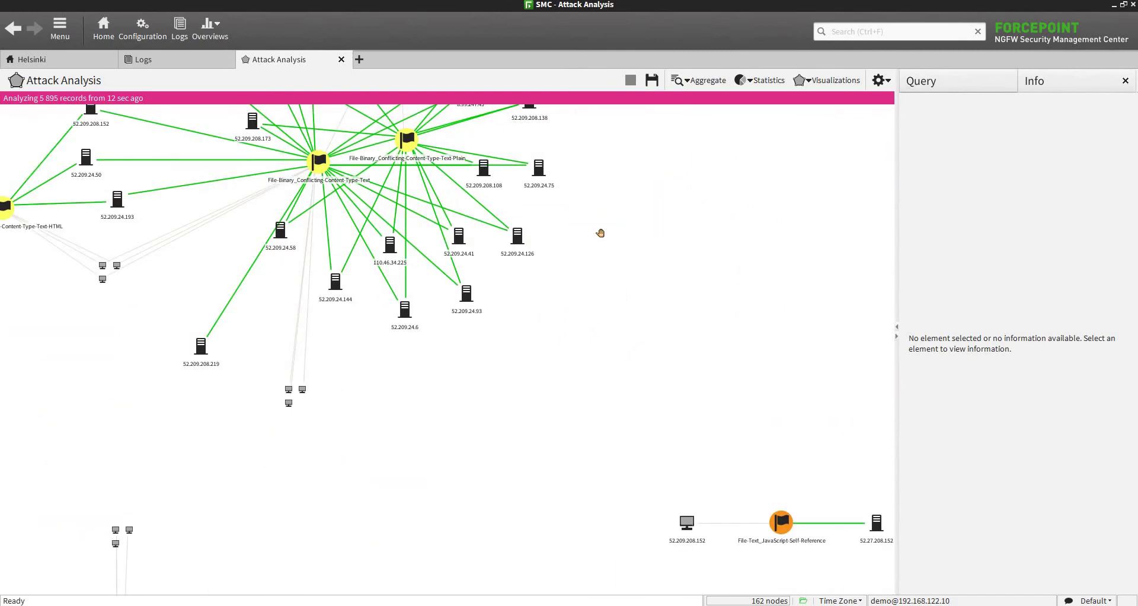
{"action": "scroll", "coordinate": [601, 233], "scroll_direction": "down", "scroll_amount": 2}
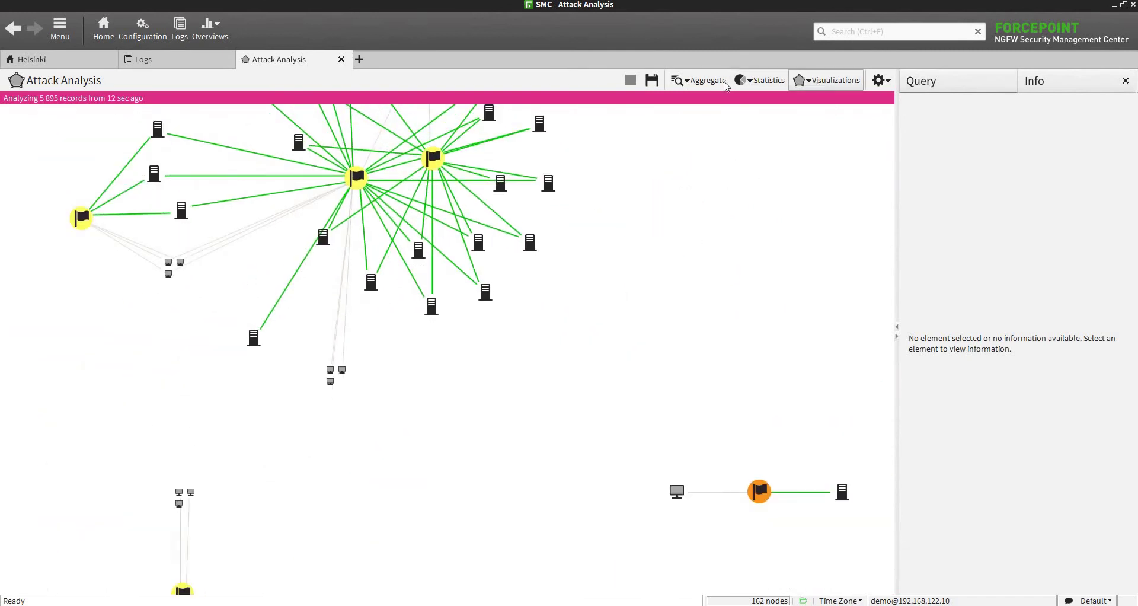
- Show the Top Situations statistics for the analyzed log records
{"action": "left_click", "coordinate": [766, 81]}
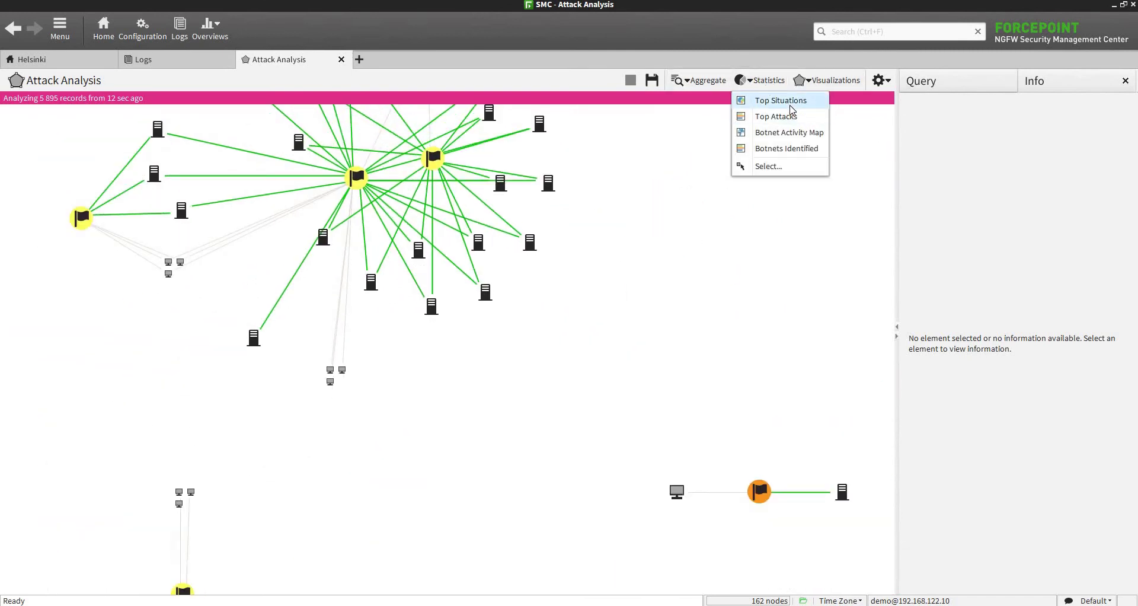
{"action": "left_click", "coordinate": [788, 100]}
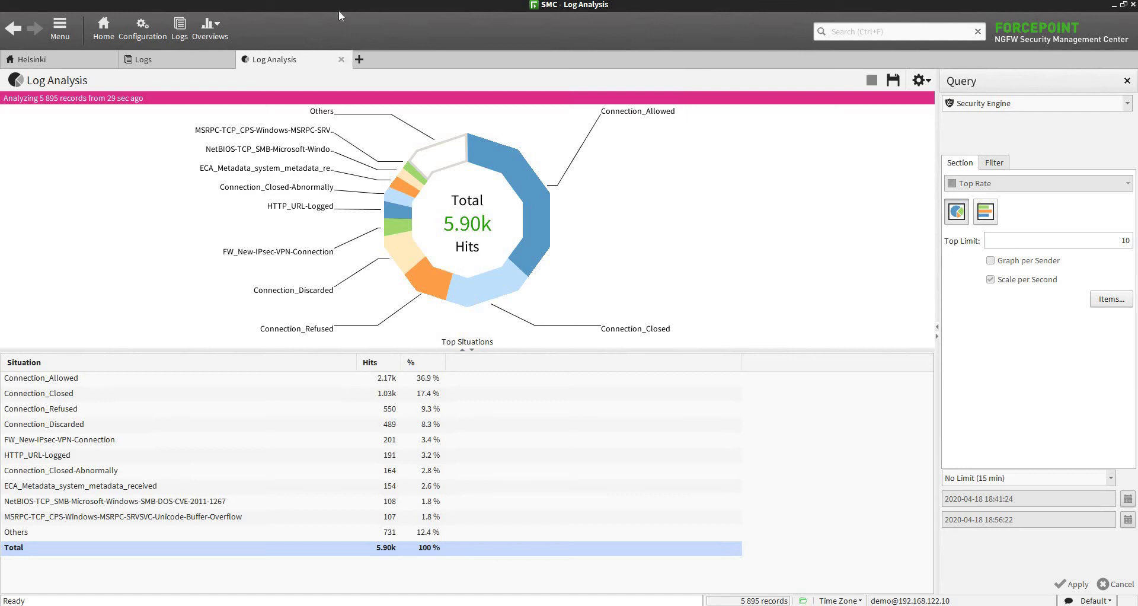
- Return to the Helsinki home view, open the SD-WAN dashboard, and select the Algiers branch
{"action": "left_click", "coordinate": [89, 60]}
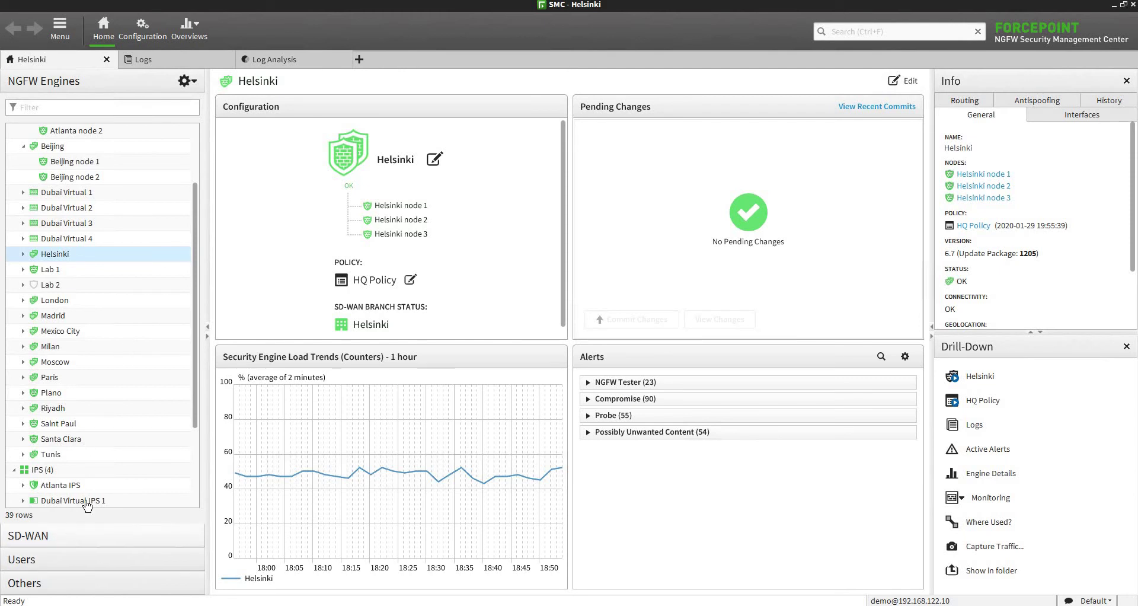
{"action": "left_click", "coordinate": [60, 538]}
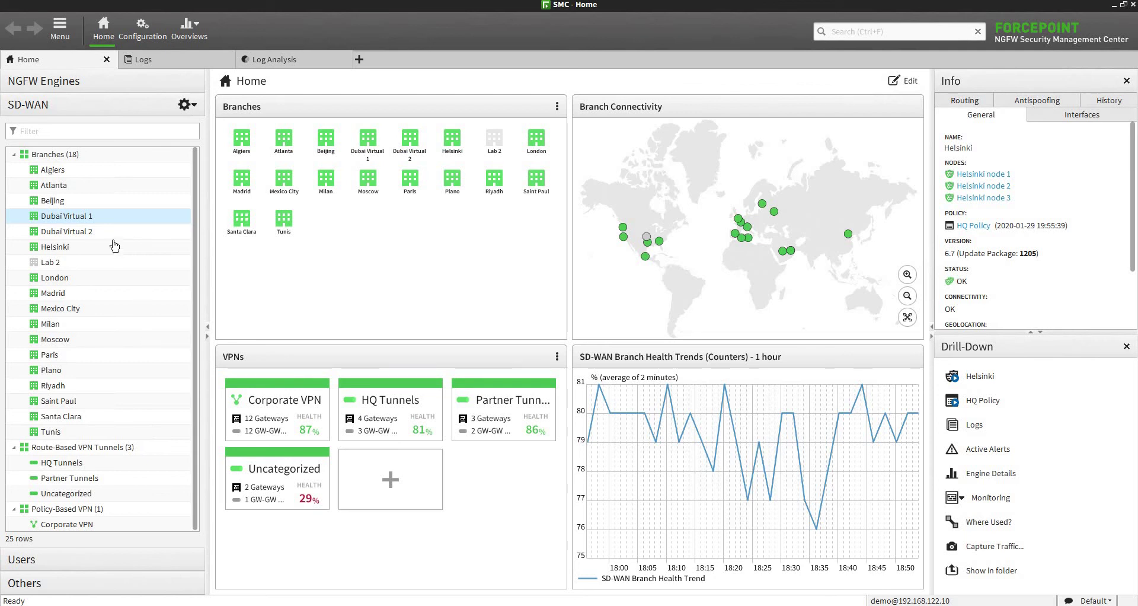
{"action": "left_click", "coordinate": [60, 170]}
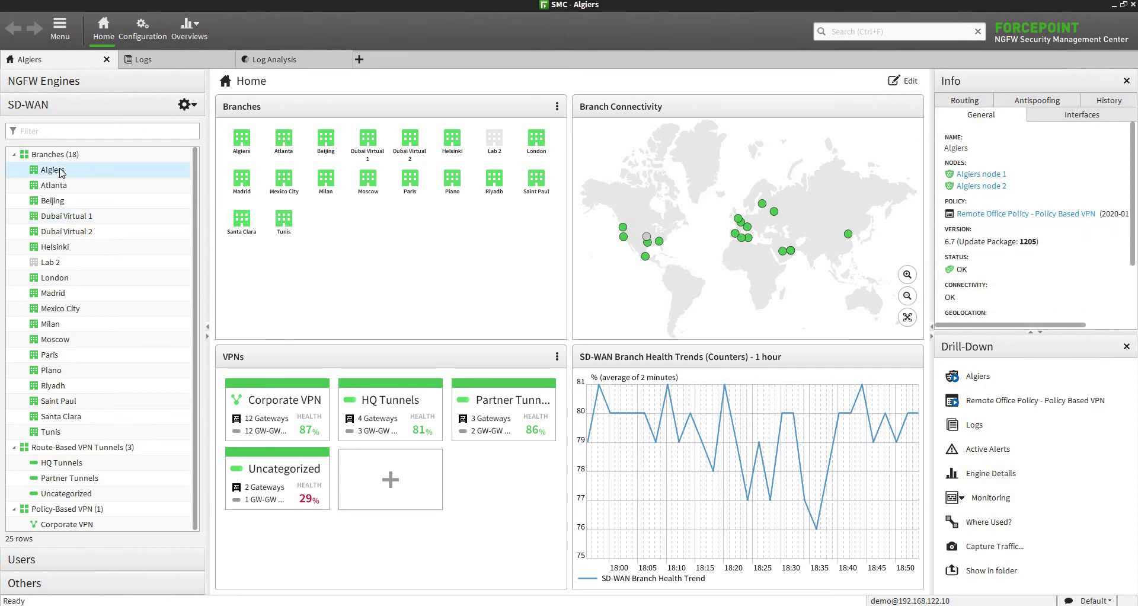